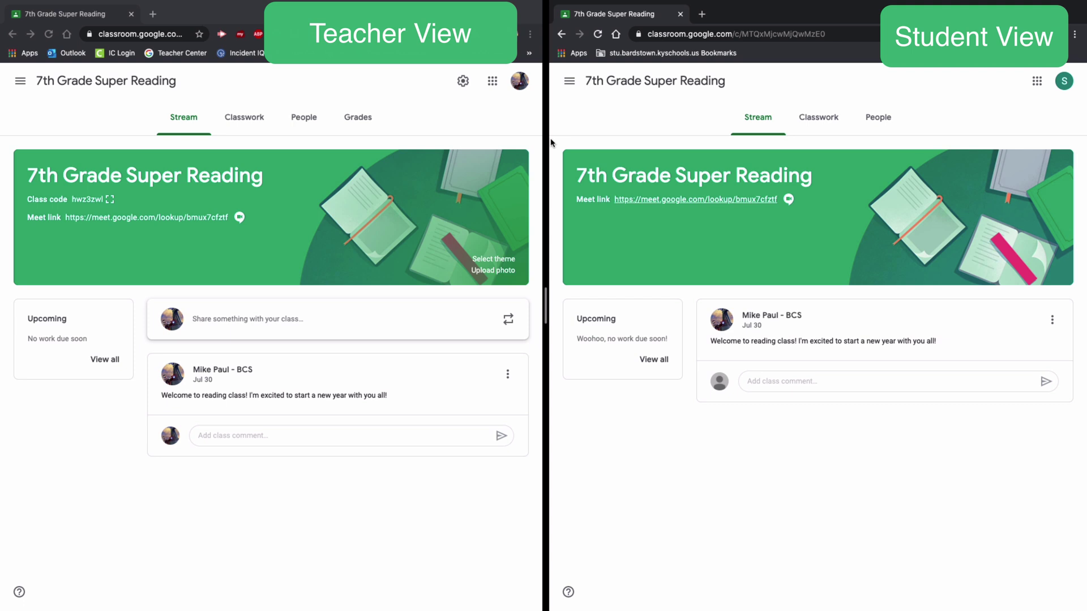
# Switch between the teacher's and student's browser windows, ending on the teacher's
pyautogui.click(227, 253)
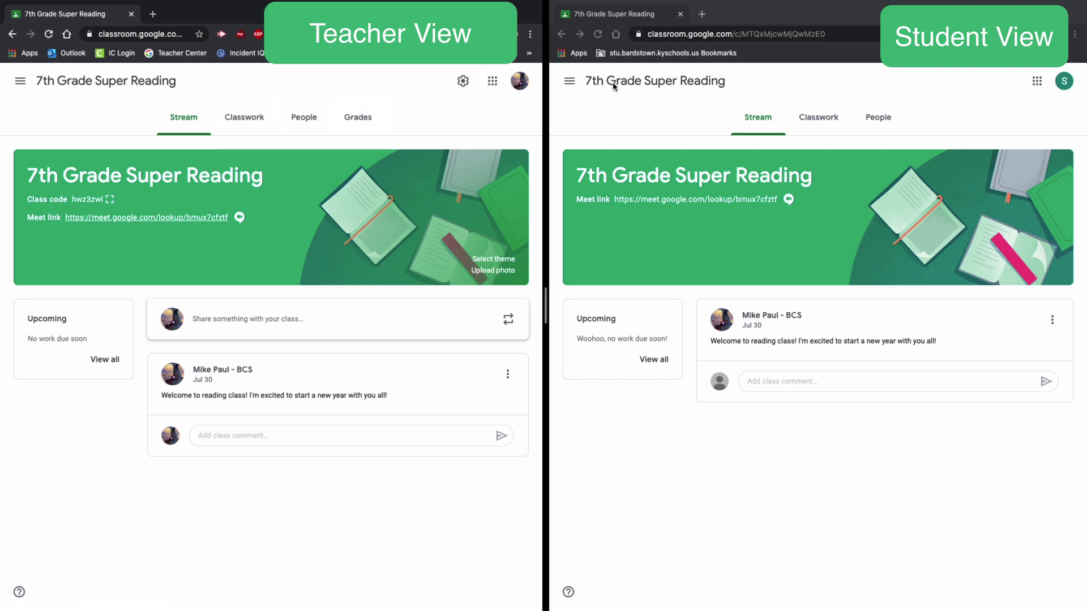
pyautogui.click(849, 84)
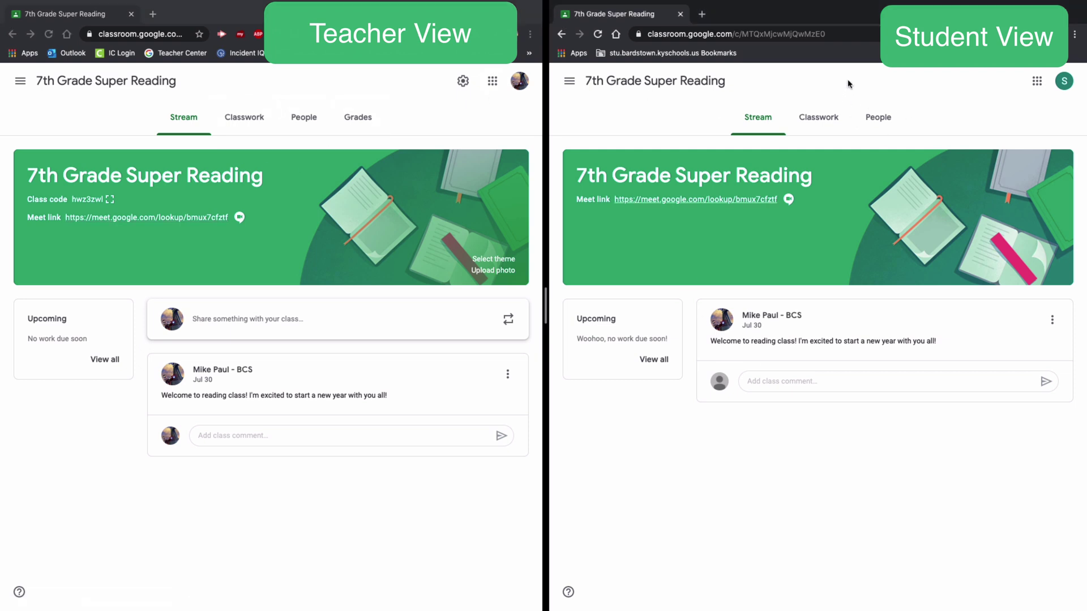
pyautogui.click(356, 88)
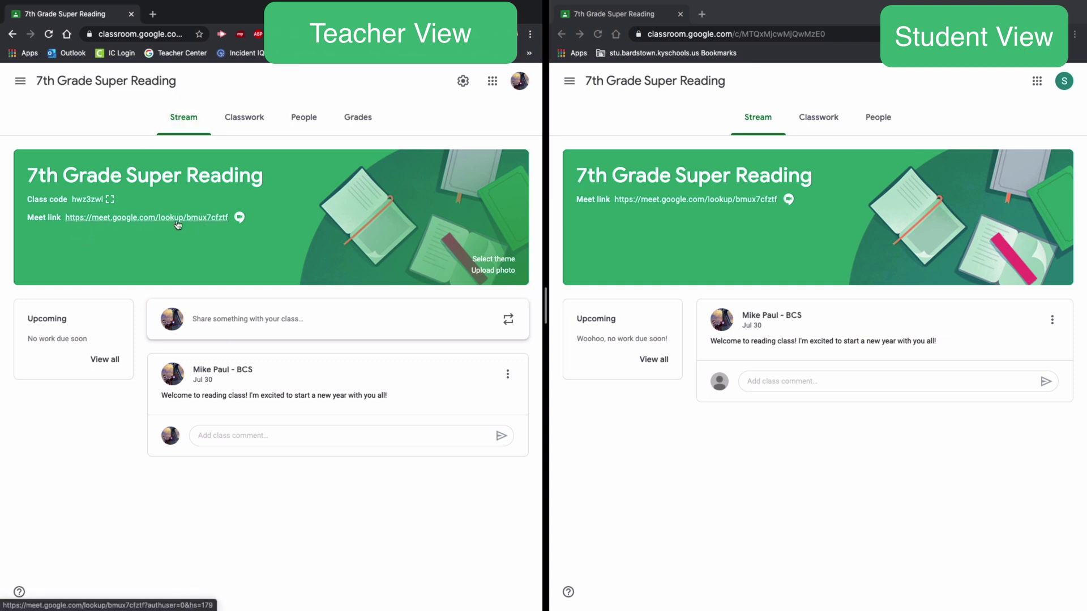
# Join the bmux7cfztf meeting as the teacher with the microphone off and dismiss the joining info
pyautogui.click(122, 218)
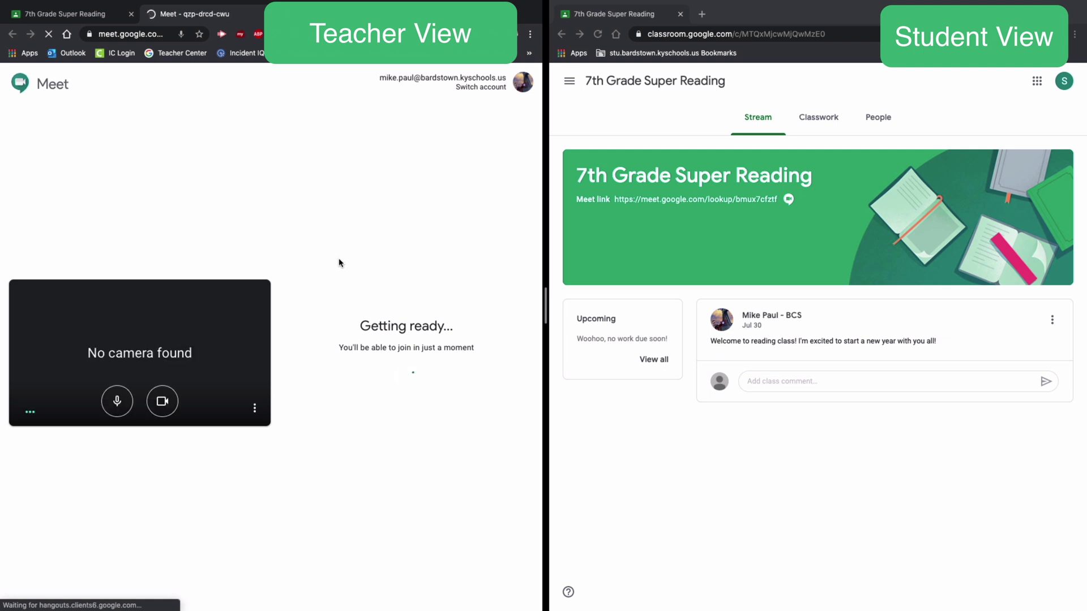
pyautogui.click(118, 403)
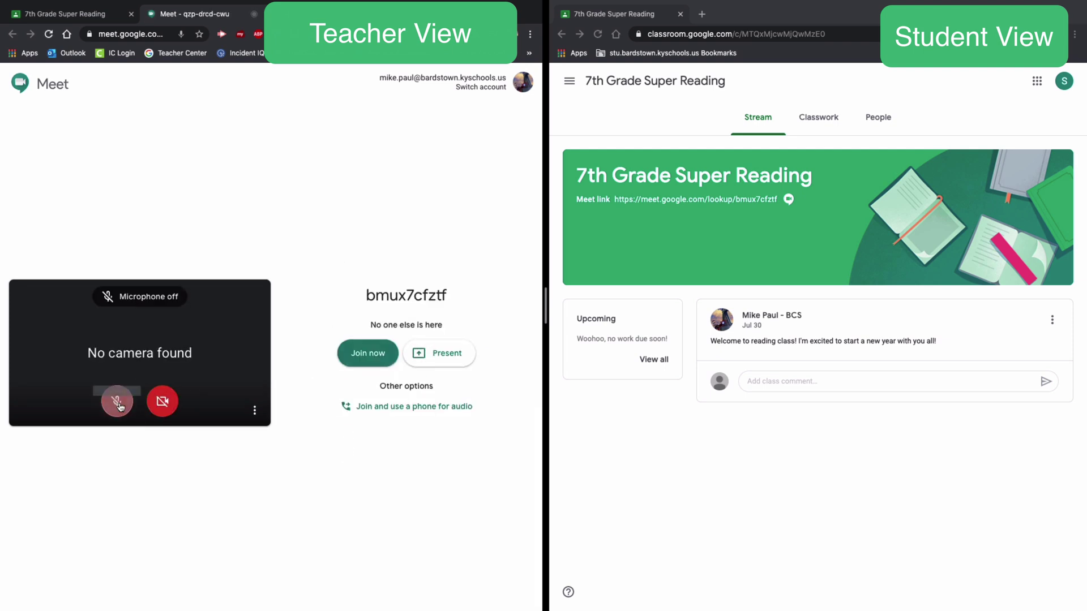
pyautogui.click(371, 356)
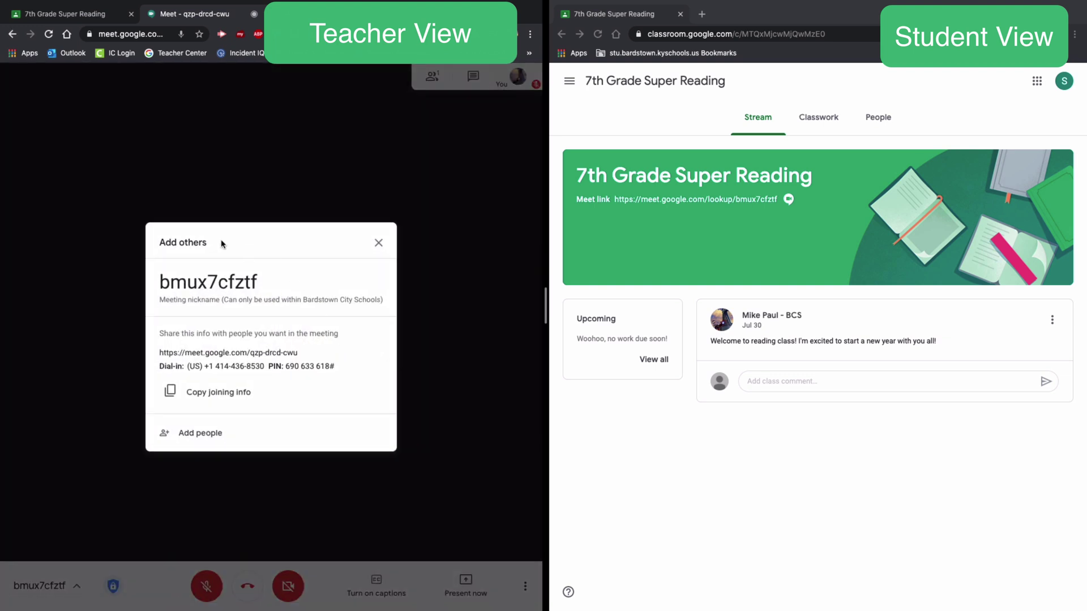
pyautogui.click(380, 243)
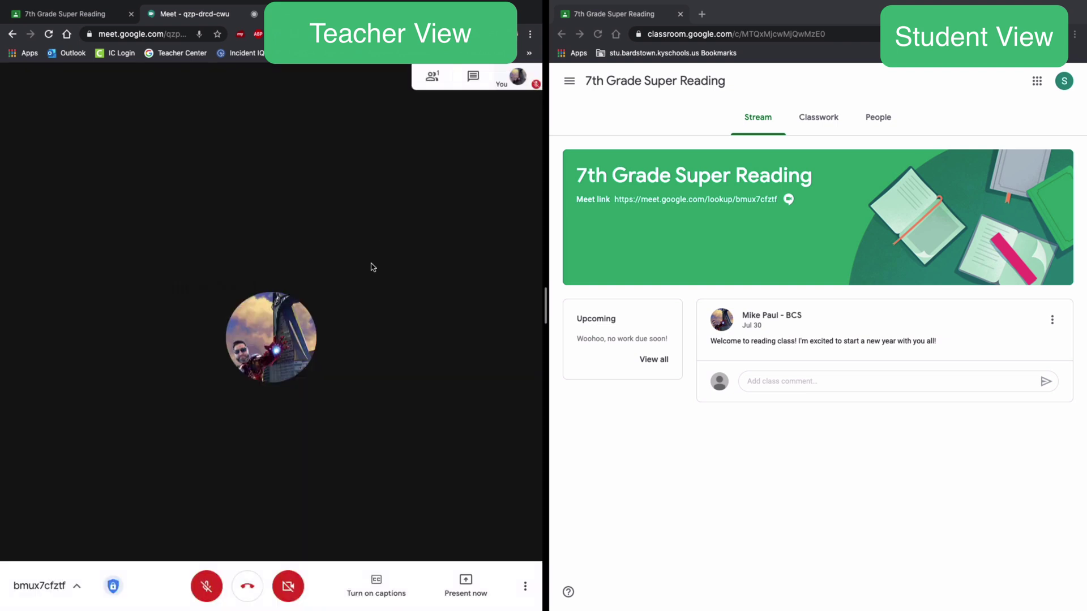
# Turn off Quick access in the host Meeting safety settings so uninvited people must ask to join
pyautogui.click(112, 593)
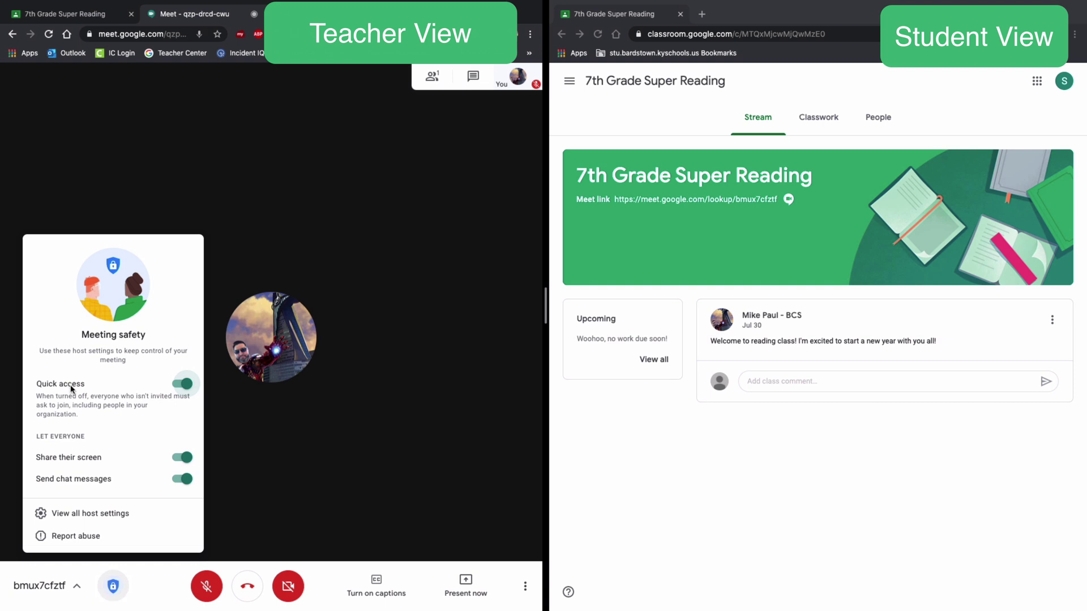
pyautogui.click(189, 386)
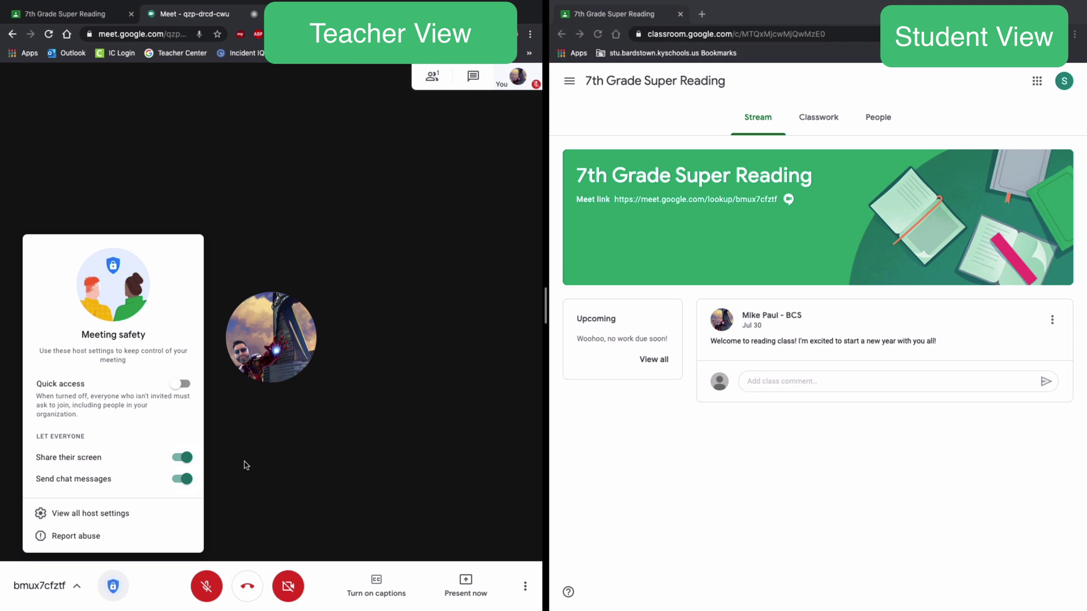
pyautogui.click(291, 450)
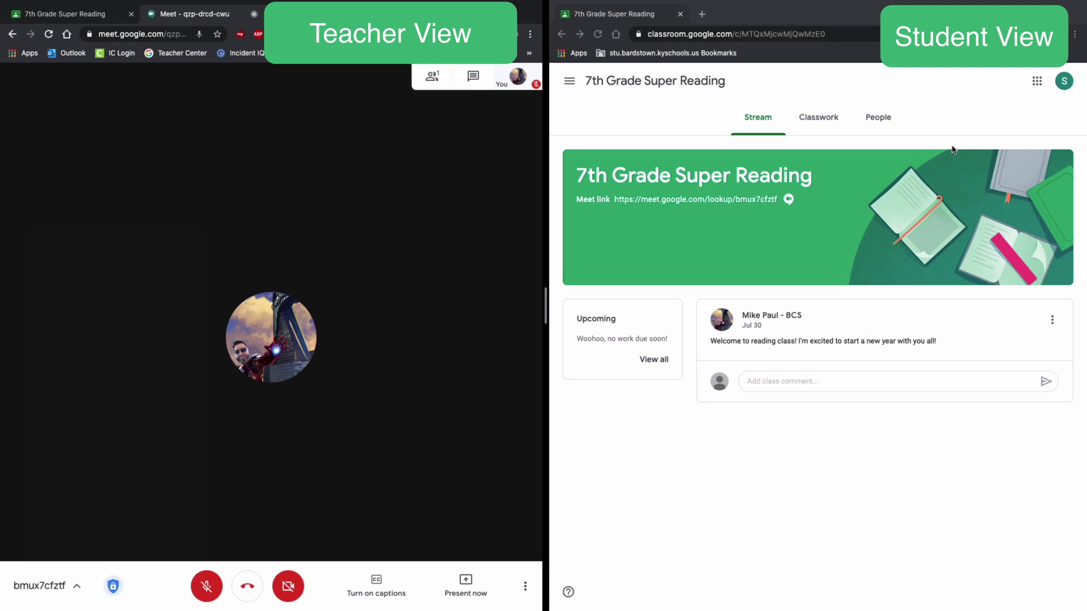
# Have the student open the Meet link muted and ask to join, then admit them as the teacher
pyautogui.click(673, 200)
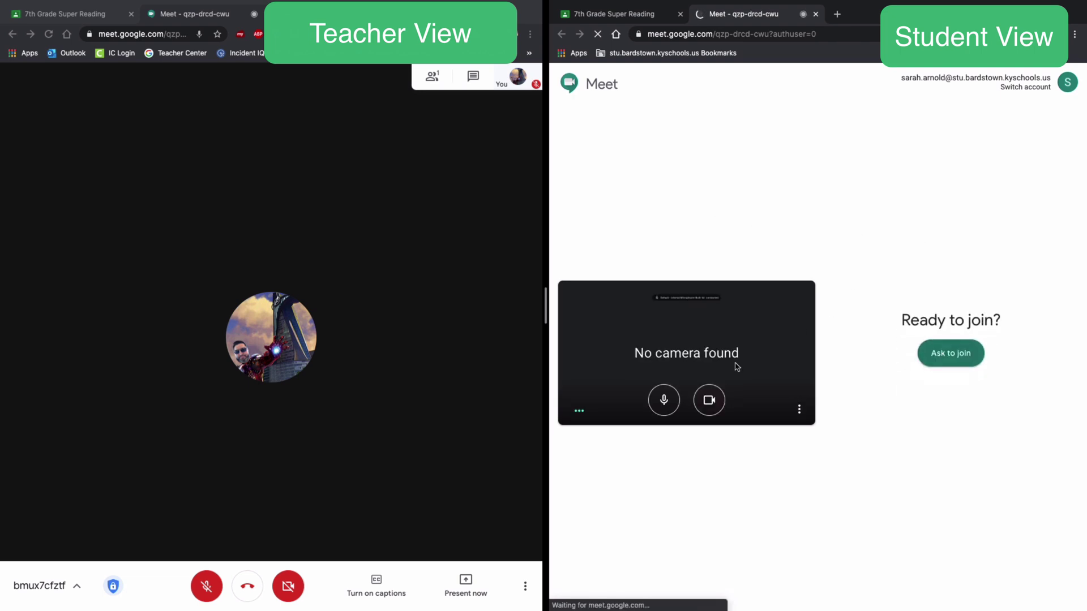
pyautogui.click(667, 408)
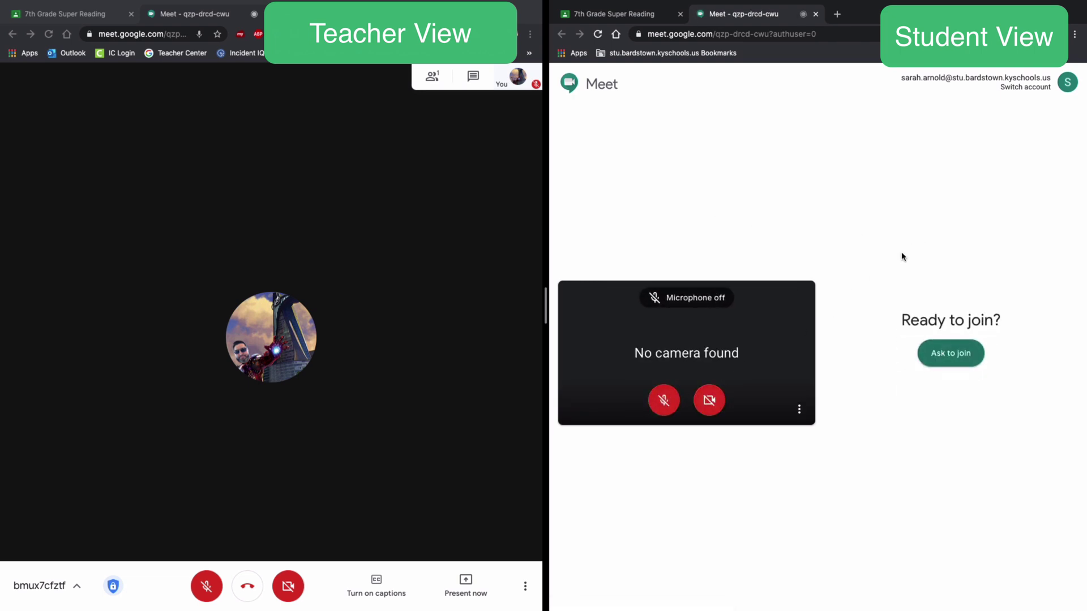
pyautogui.click(952, 357)
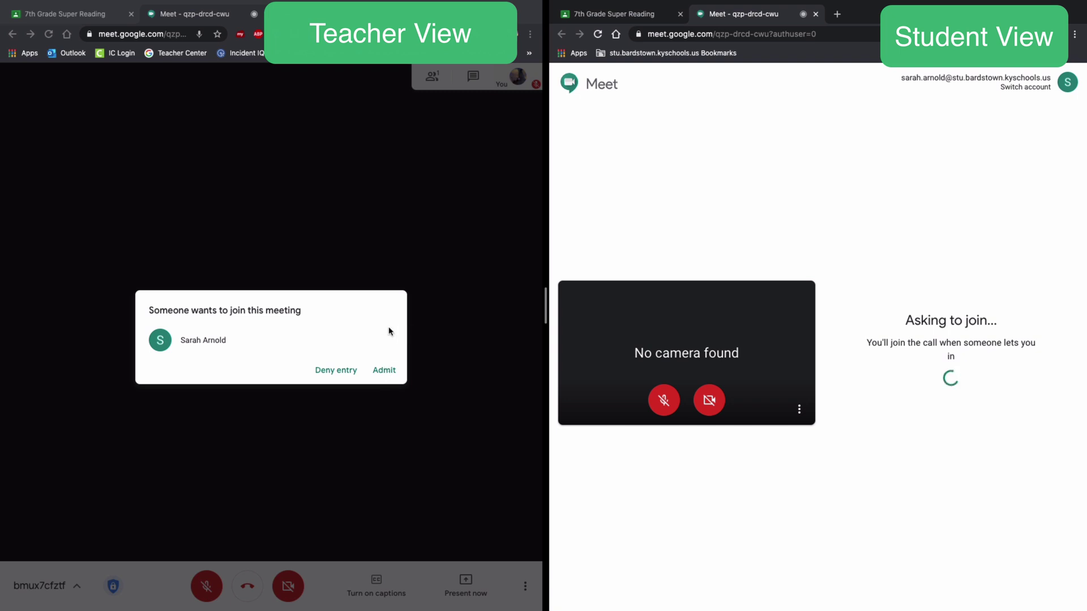
pyautogui.click(376, 372)
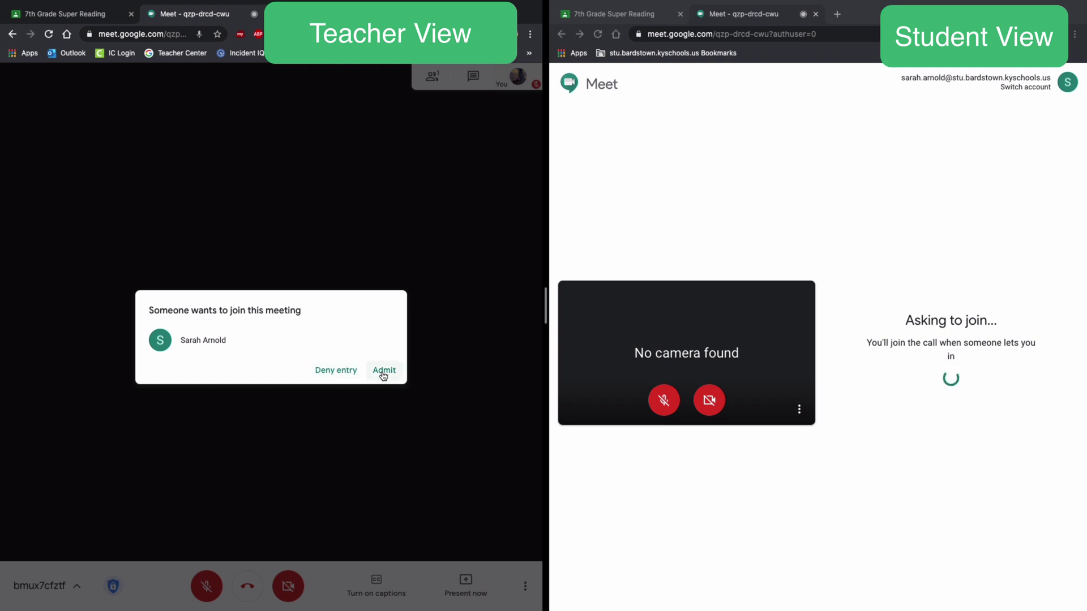
pyautogui.click(385, 371)
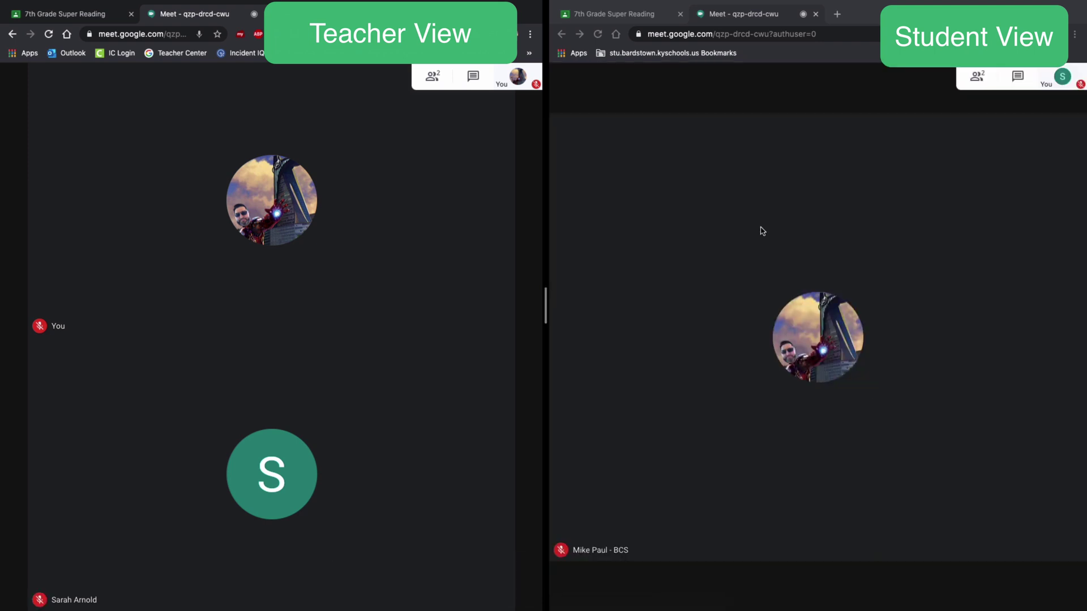
# Open the teacher's Change layout options from More options, showing Auto with 9 tiles
pyautogui.moveTo(522, 397)
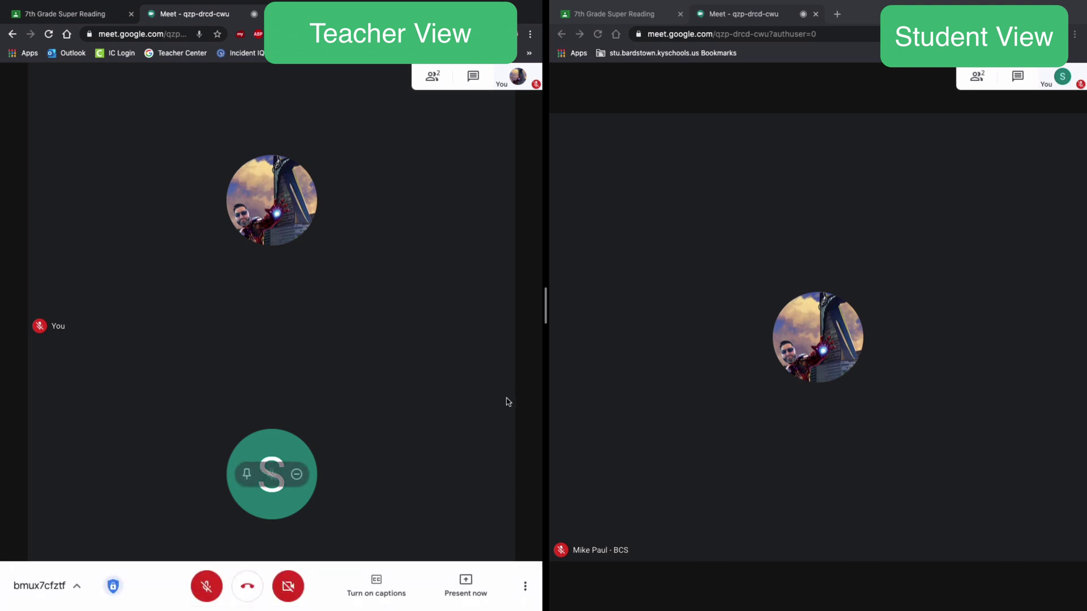
pyautogui.click(526, 589)
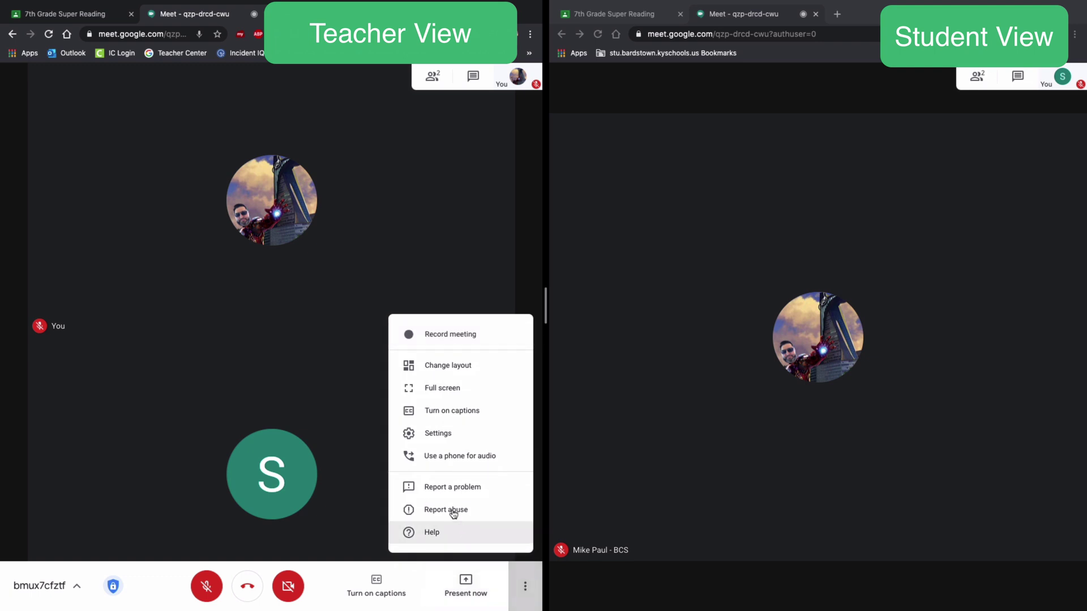
pyautogui.click(439, 434)
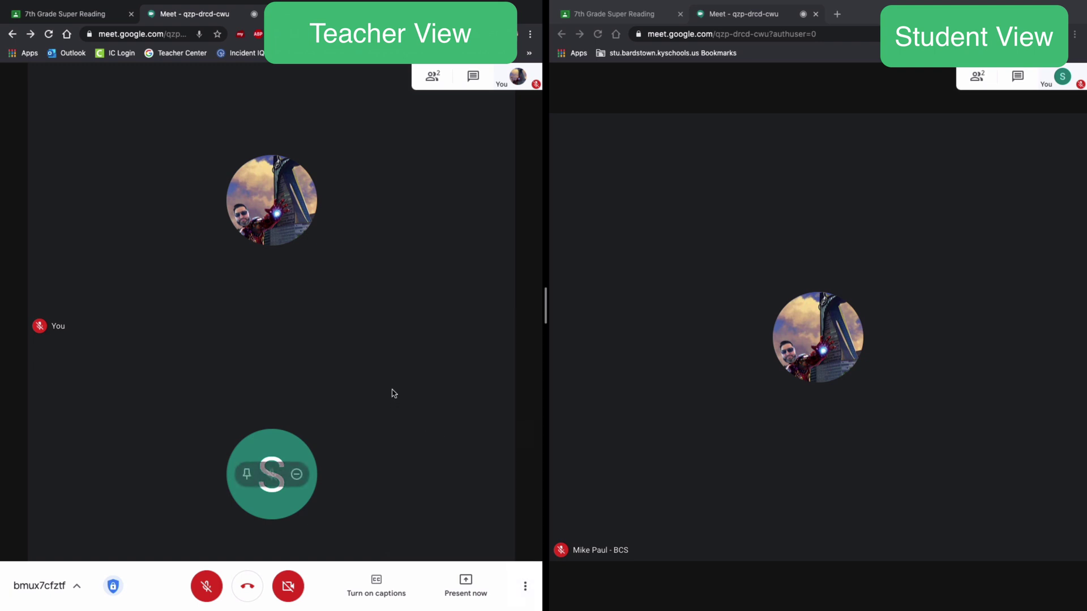
pyautogui.click(526, 589)
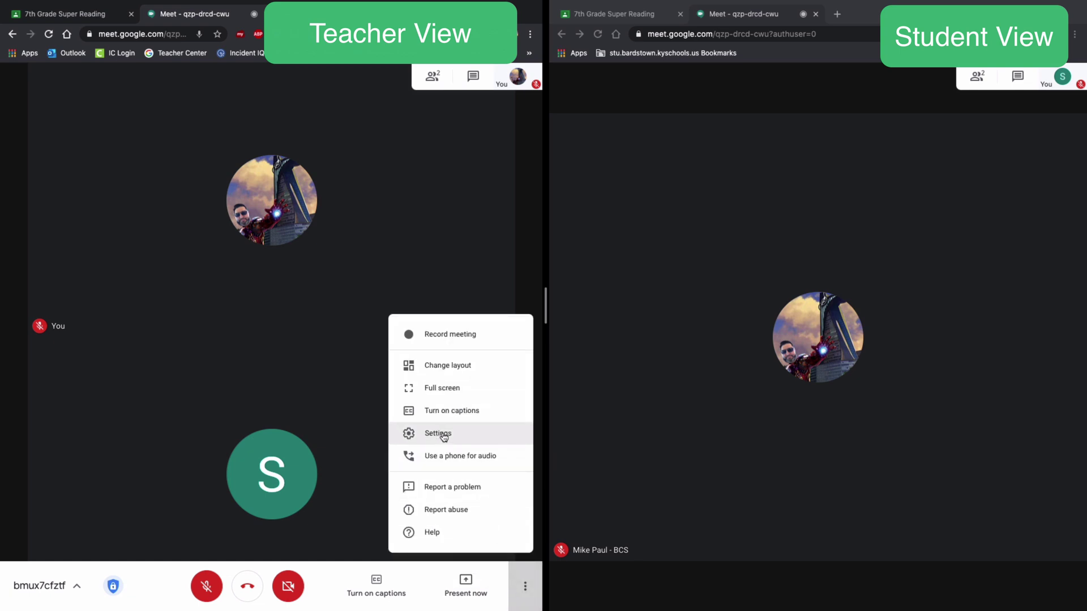
pyautogui.click(444, 366)
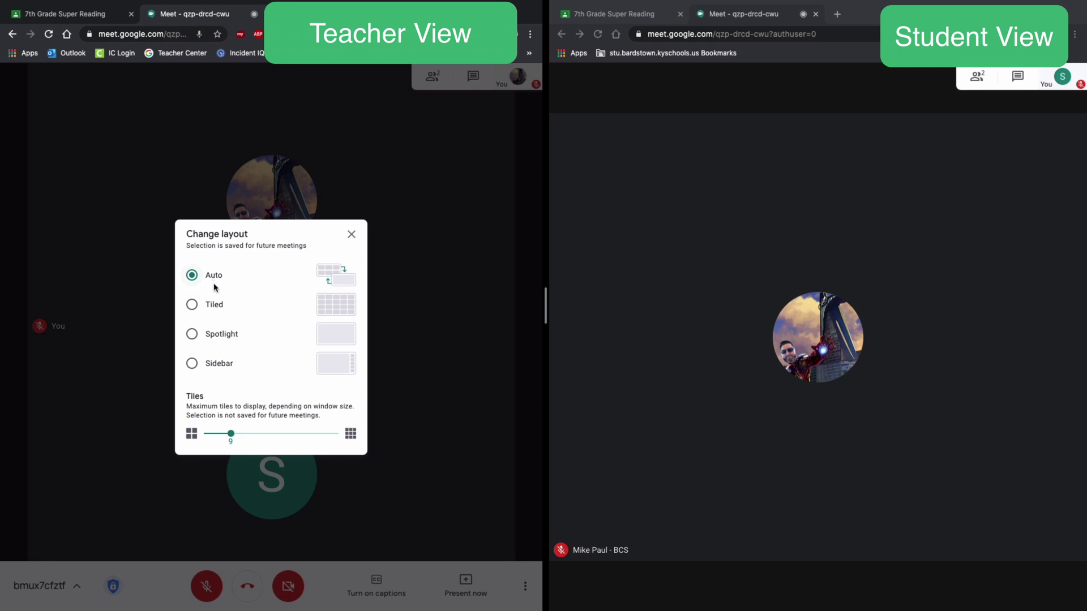
# Set the teacher's layout to Tiled with a maximum of 6 tiles and close the layout dialog
pyautogui.click(192, 305)
pyautogui.moveTo(260, 440); pyautogui.dragTo(342, 437)
pyautogui.click(351, 235)
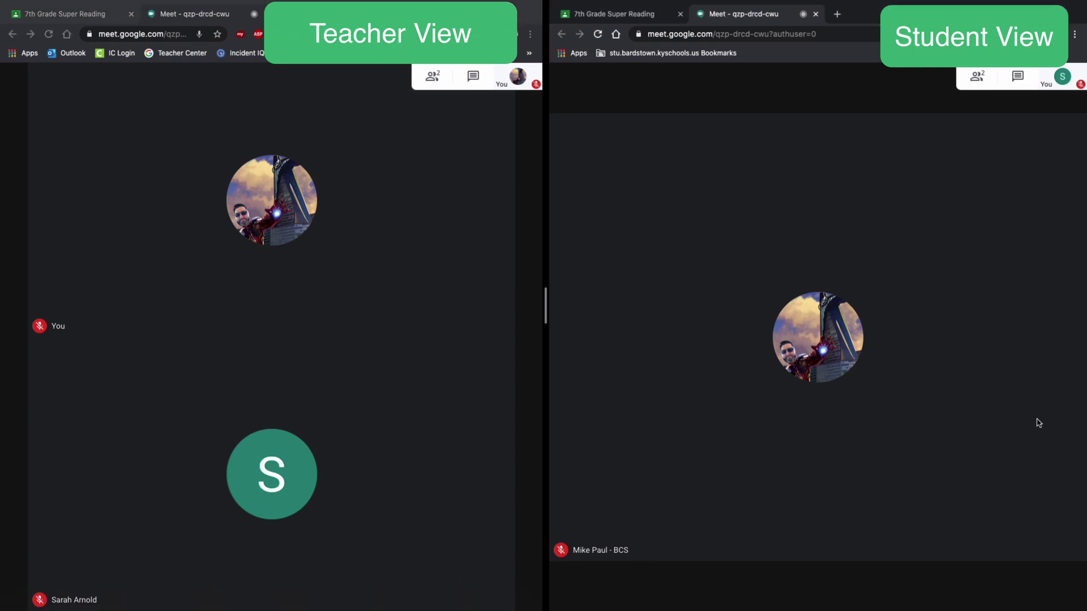
pyautogui.click(1071, 588)
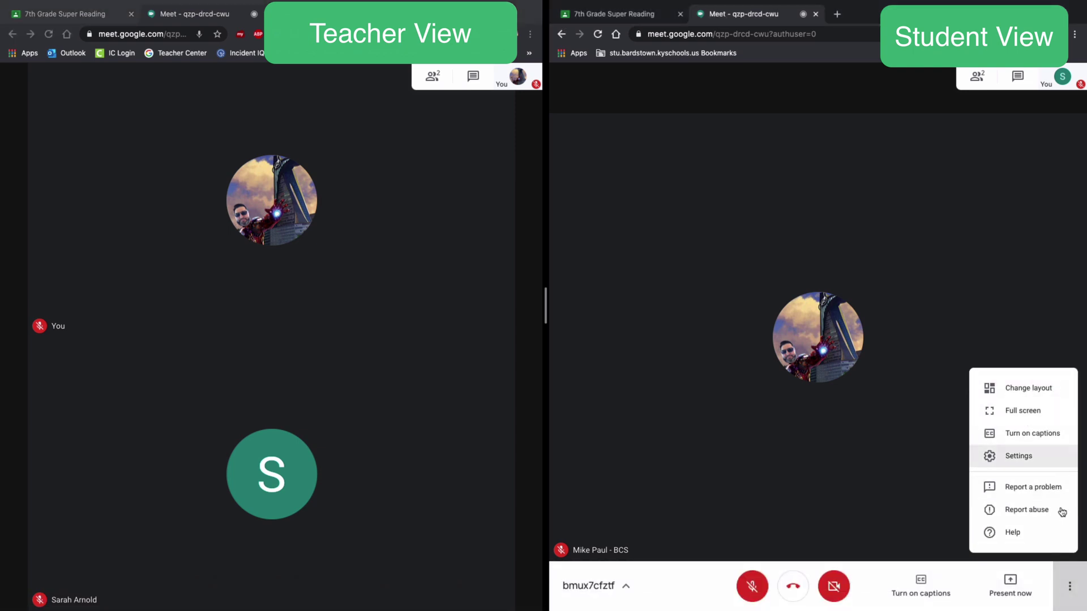
pyautogui.click(1024, 393)
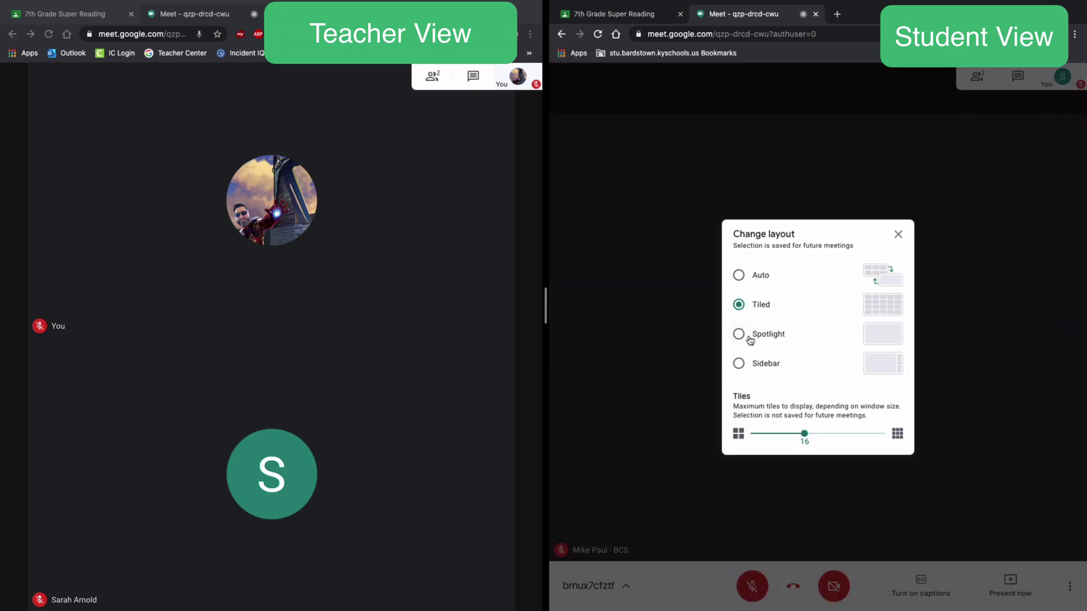
pyautogui.click(740, 277)
pyautogui.click(739, 335)
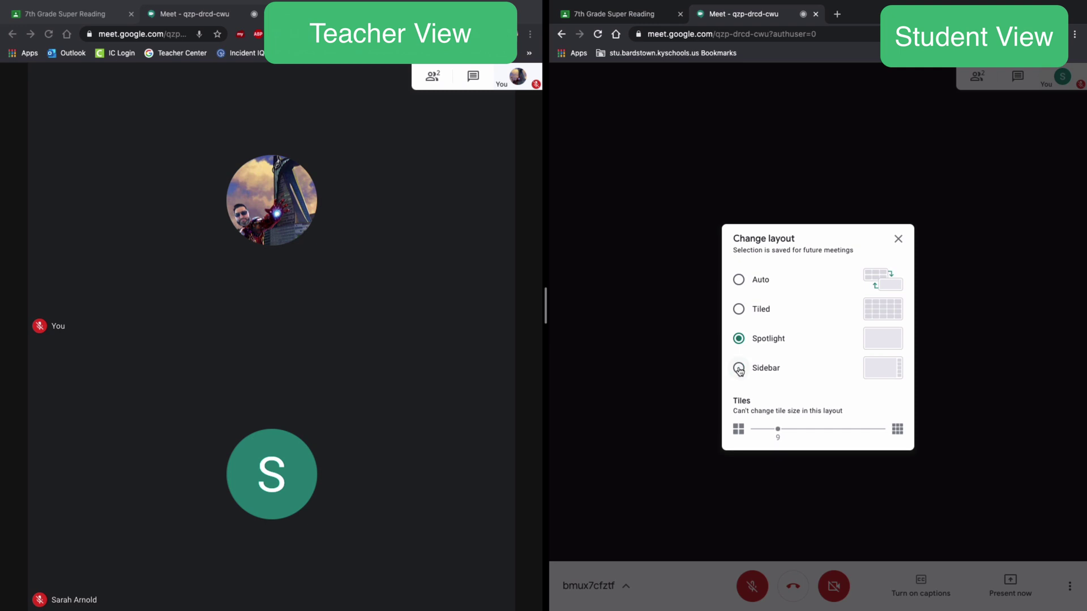
pyautogui.click(739, 368)
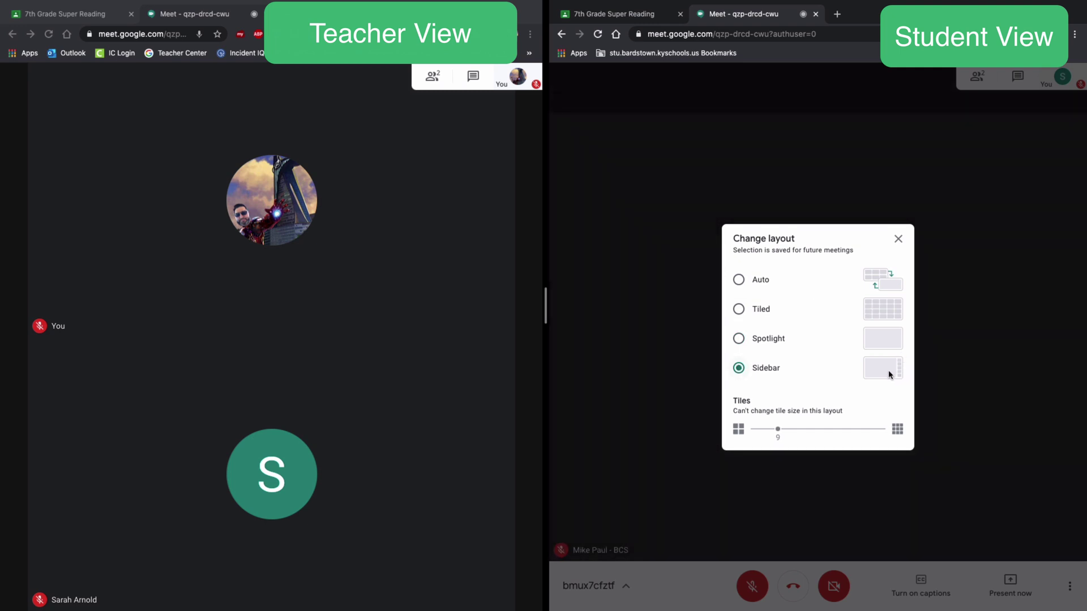
pyautogui.click(740, 311)
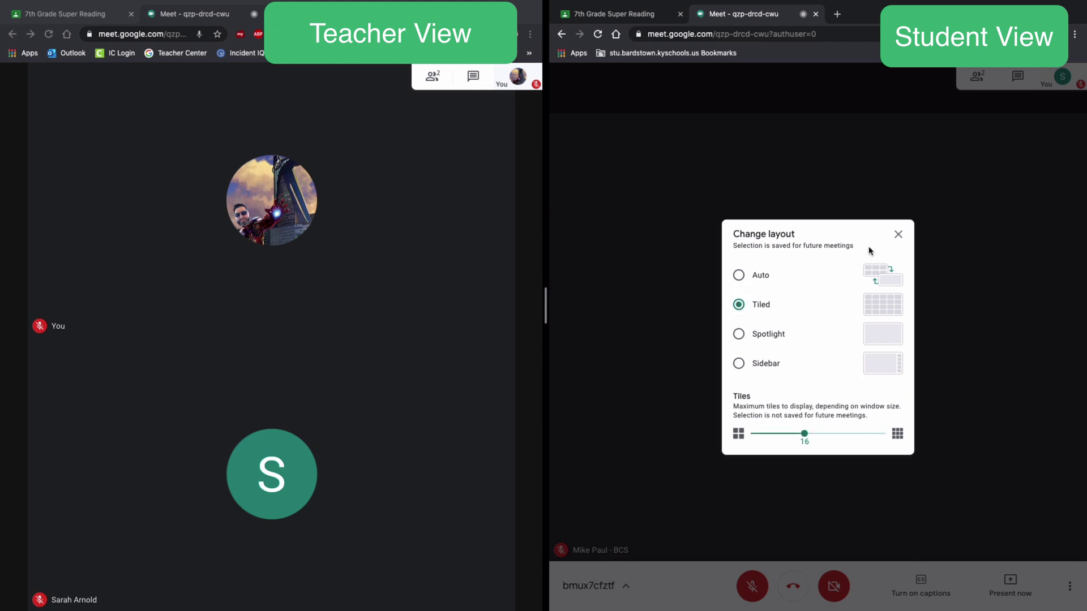
pyautogui.click(898, 237)
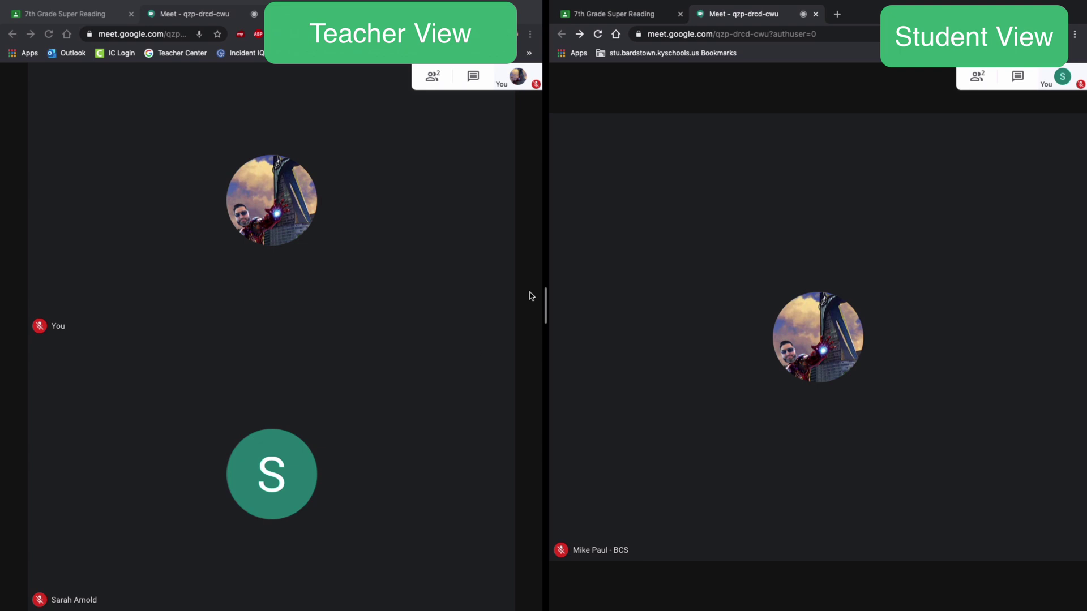
# Hang up the call first for the student, then for the teacher
pyautogui.moveTo(843, 102)
pyautogui.moveTo(847, 135)
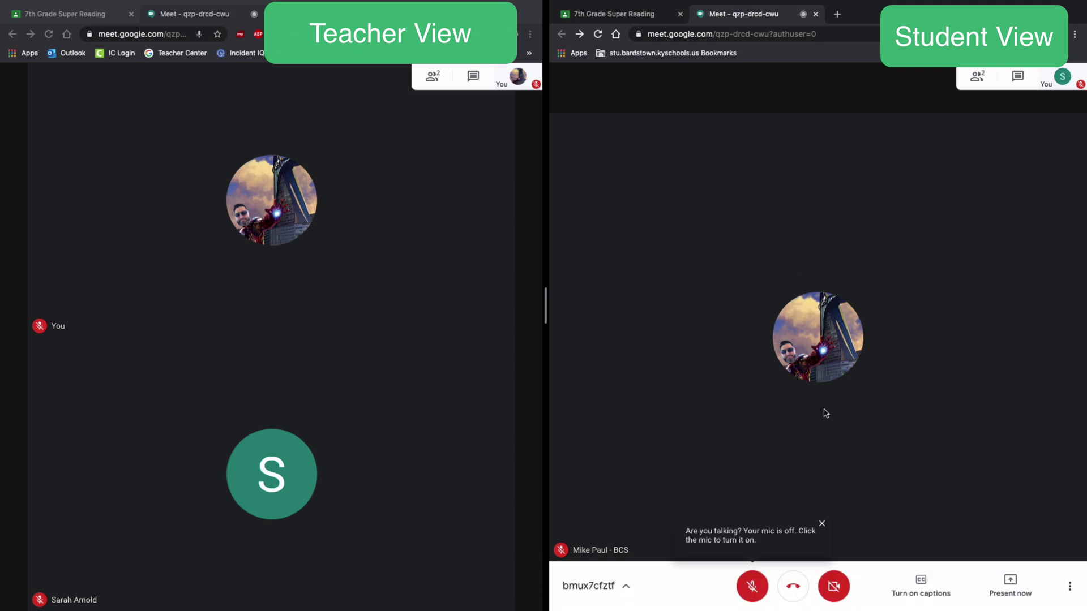
pyautogui.click(793, 589)
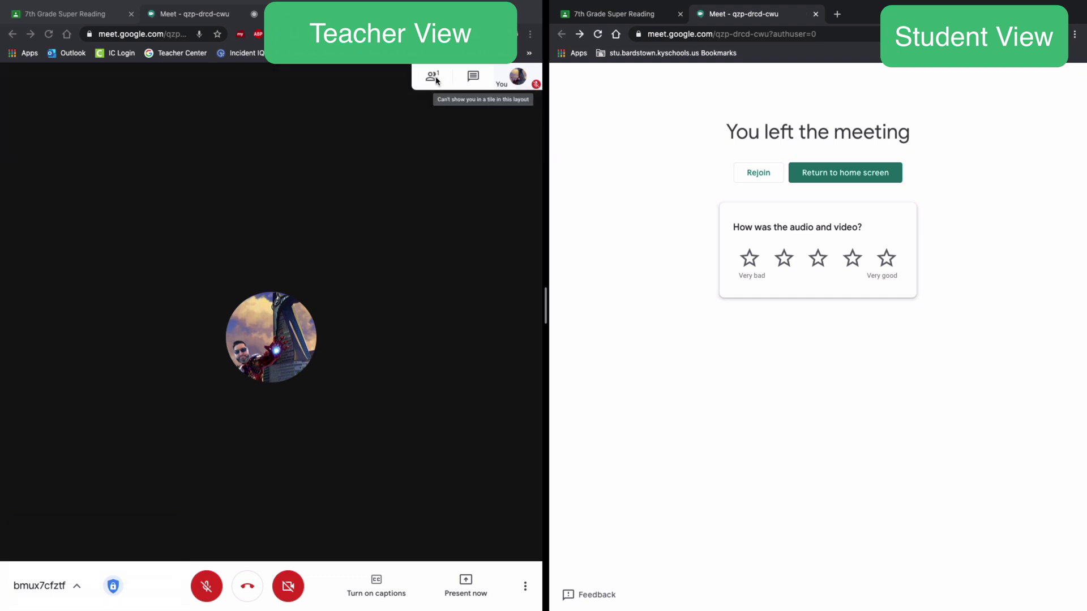
pyautogui.click(250, 591)
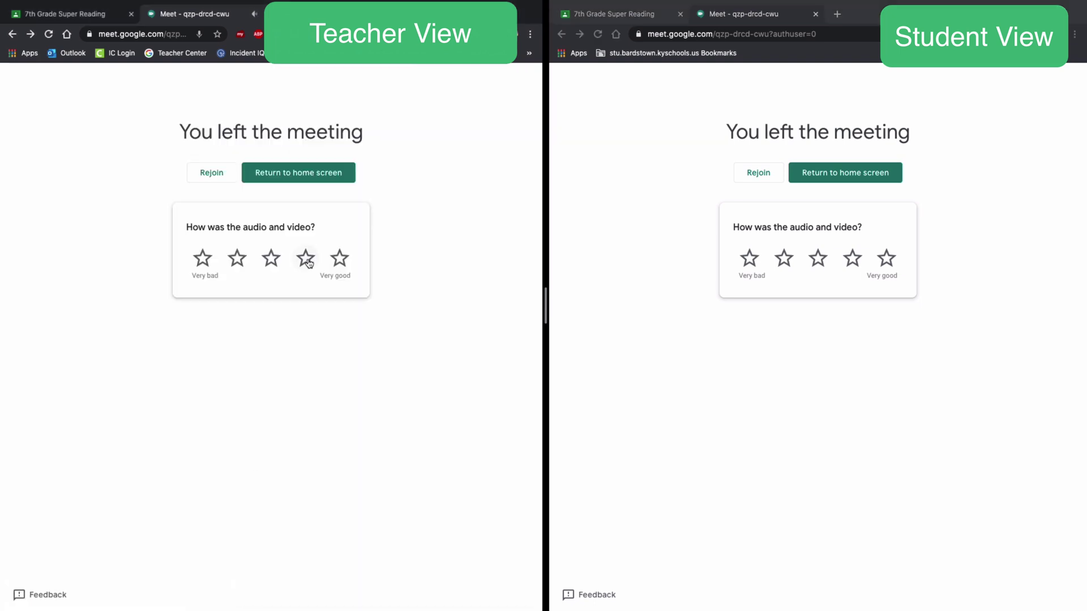
# Close both finished Meet tabs, then retry the class Meet link as the student and get the error page
pyautogui.click(815, 14)
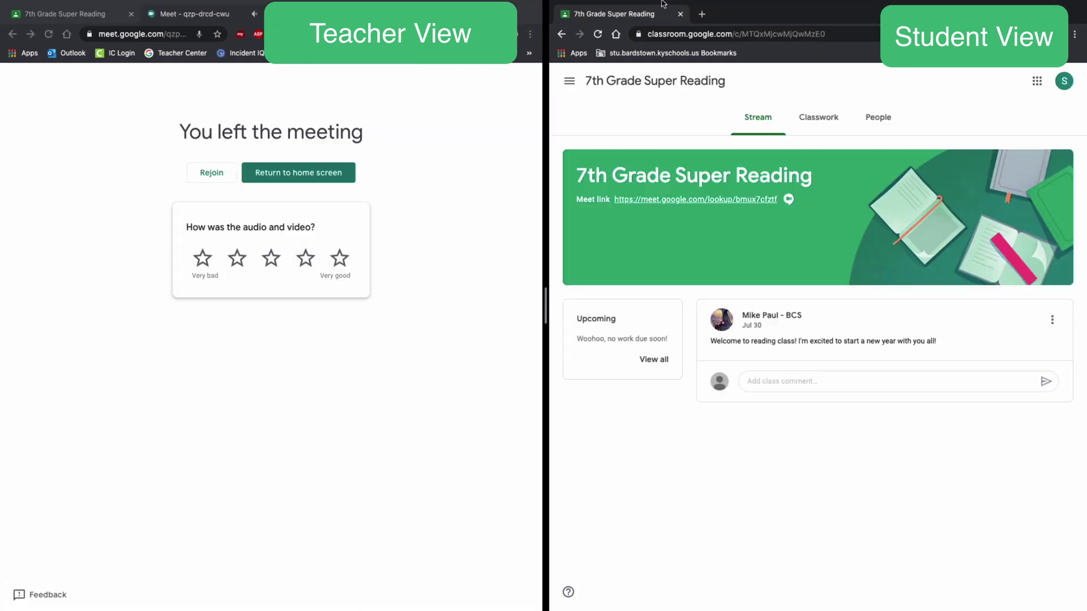
pyautogui.hotkey('ctrl', 'w')
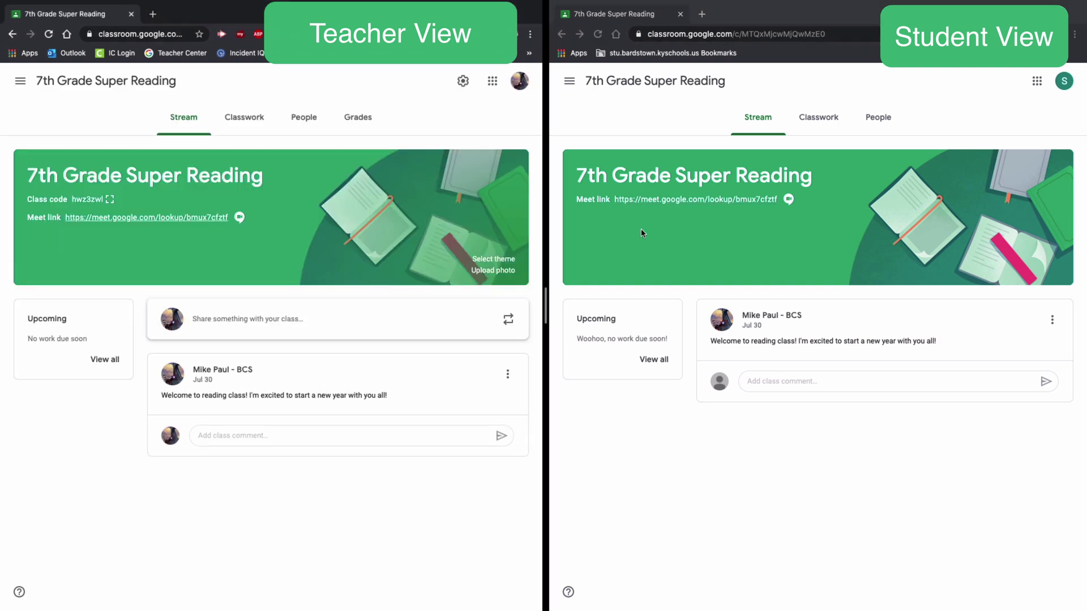
pyautogui.click(804, 226)
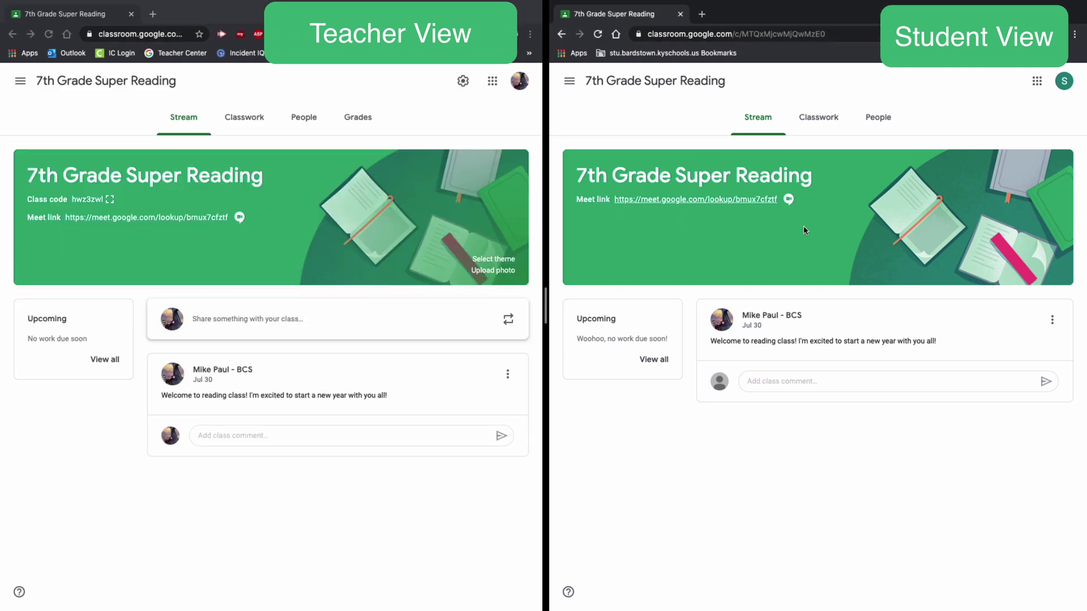
pyautogui.click(666, 203)
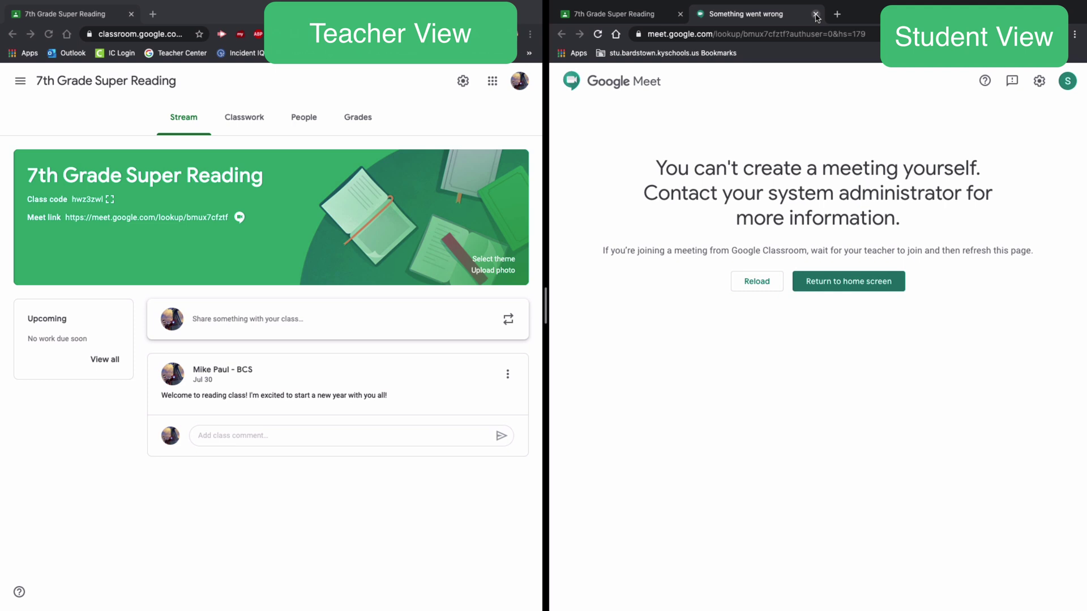
# Close the student's Meet error tab and return to the teacher's Classroom window
pyautogui.click(816, 14)
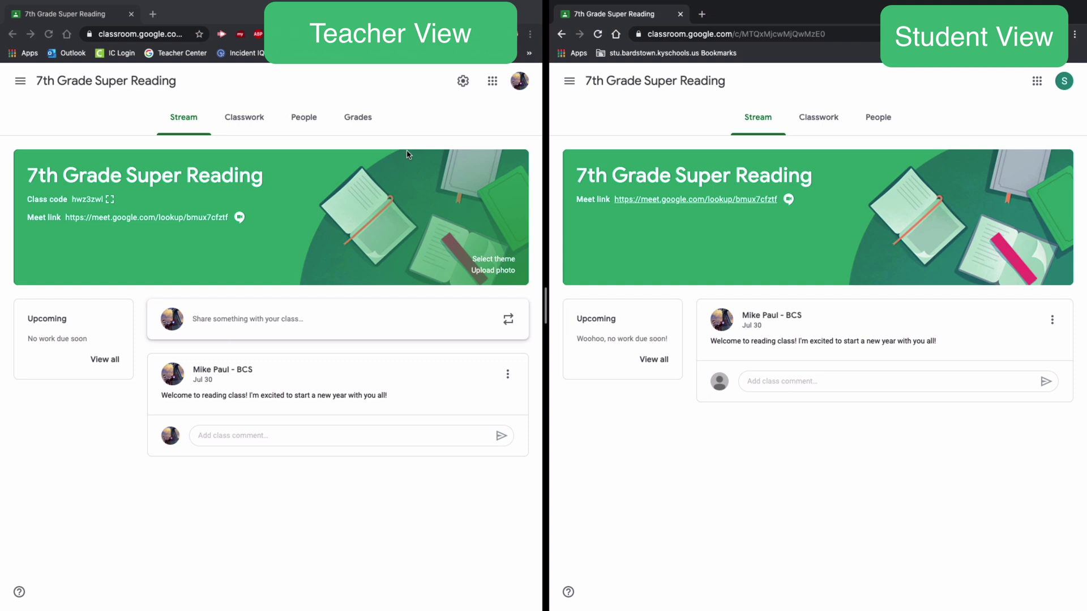
pyautogui.click(206, 242)
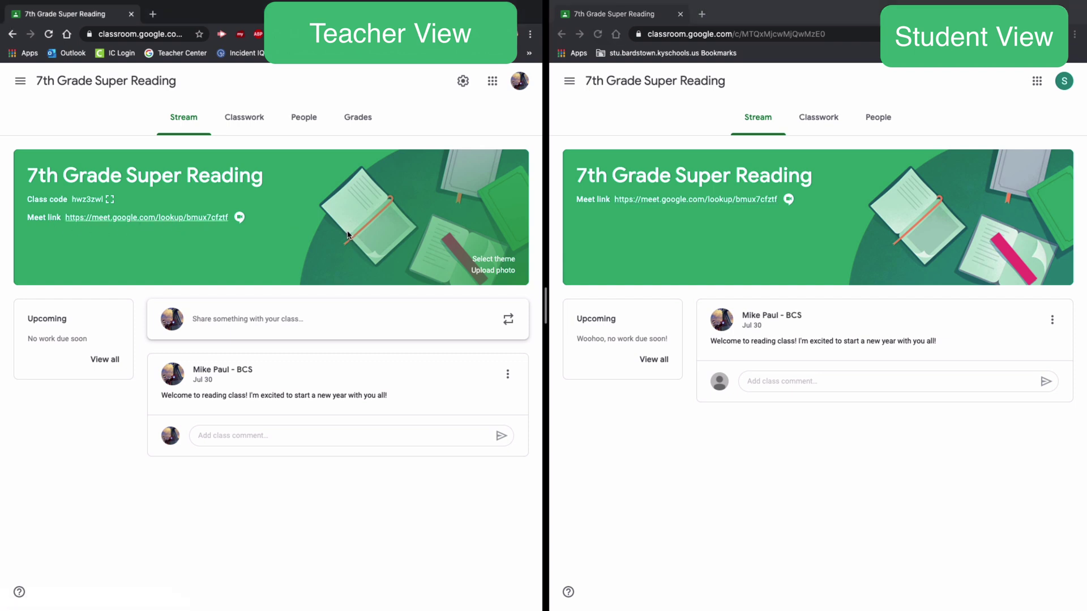